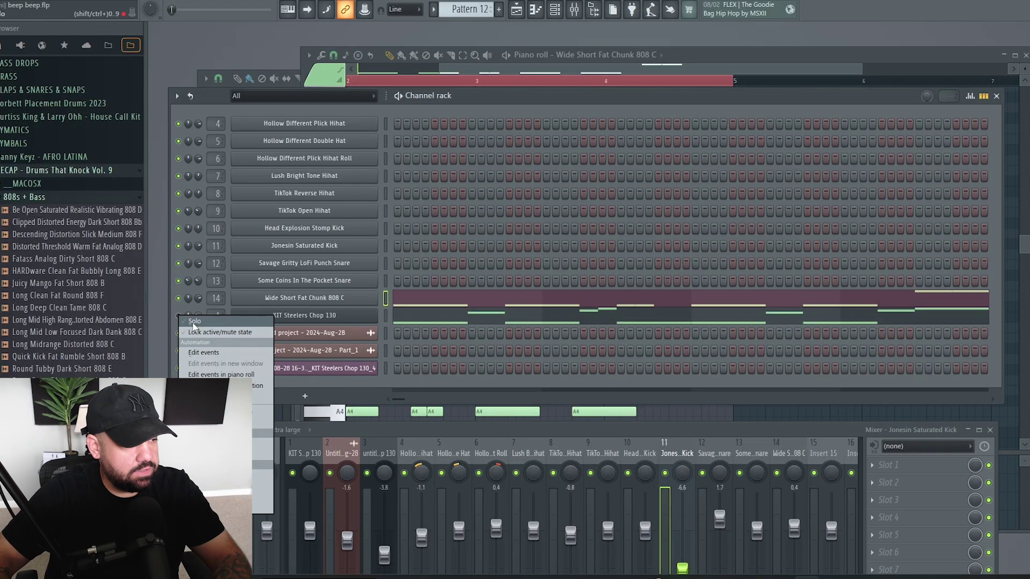
Open the KIT Steelers Chop 130 instrument, look through its presets, and open the channel's piano roll.
{"action": "left_click", "coordinate": [290, 316]}
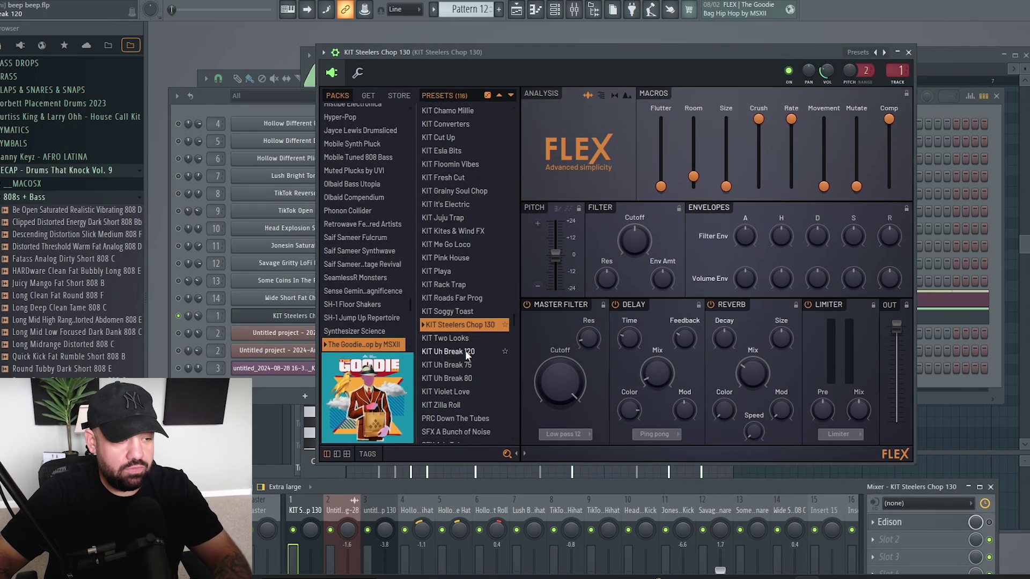
{"action": "scroll", "coordinate": [450, 210], "scroll_direction": "up", "scroll_amount": 2}
{"action": "scroll", "coordinate": [445, 208], "scroll_direction": "down", "scroll_amount": 1}
{"action": "key", "text": "F6"}
{"action": "left_click", "coordinate": [457, 318]}
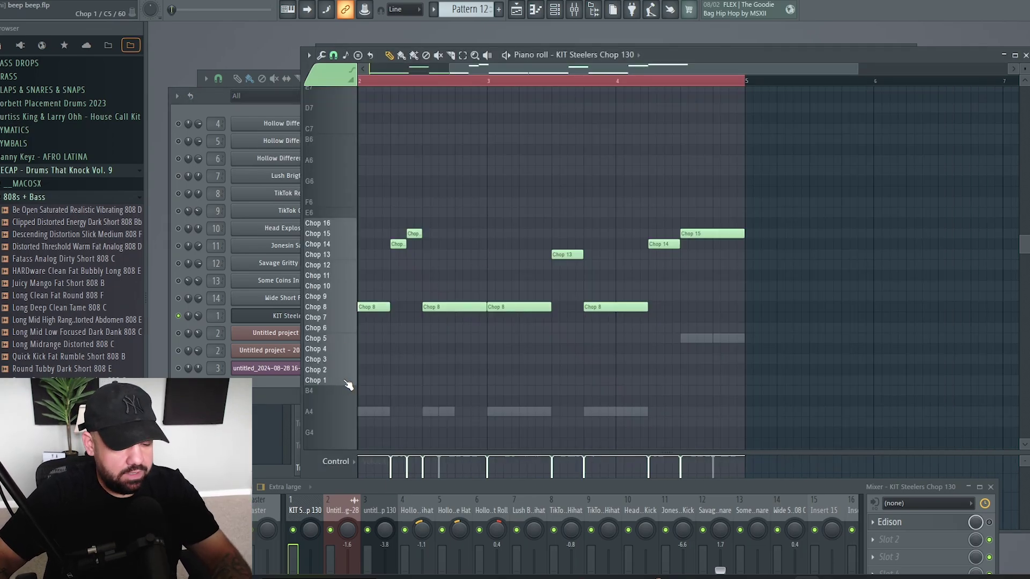
Audition the sample chops upwards from Chop 1 on the piano roll keys and play back the pattern.
{"action": "left_click_drag", "start_coordinate": [346, 376], "coordinate": [346, 234]}
{"action": "scroll", "coordinate": [428, 195], "scroll_direction": "up", "scroll_amount": 1}
{"action": "left_click_drag", "start_coordinate": [461, 187], "coordinate": [646, 176]}
{"action": "left_click_drag", "start_coordinate": [512, 186], "coordinate": [633, 191]}
{"action": "key", "text": "space"}
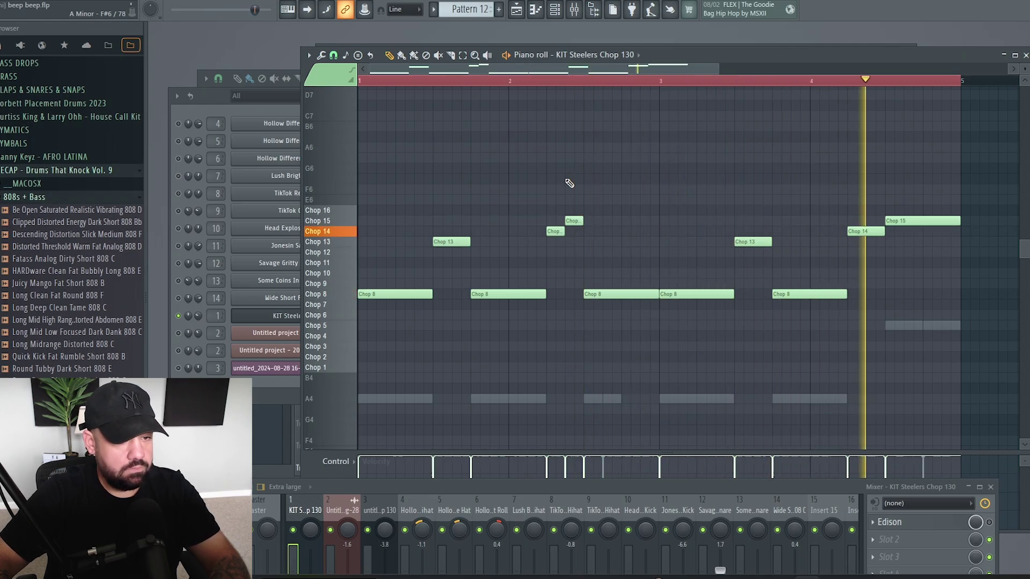
{"action": "key", "text": "space"}
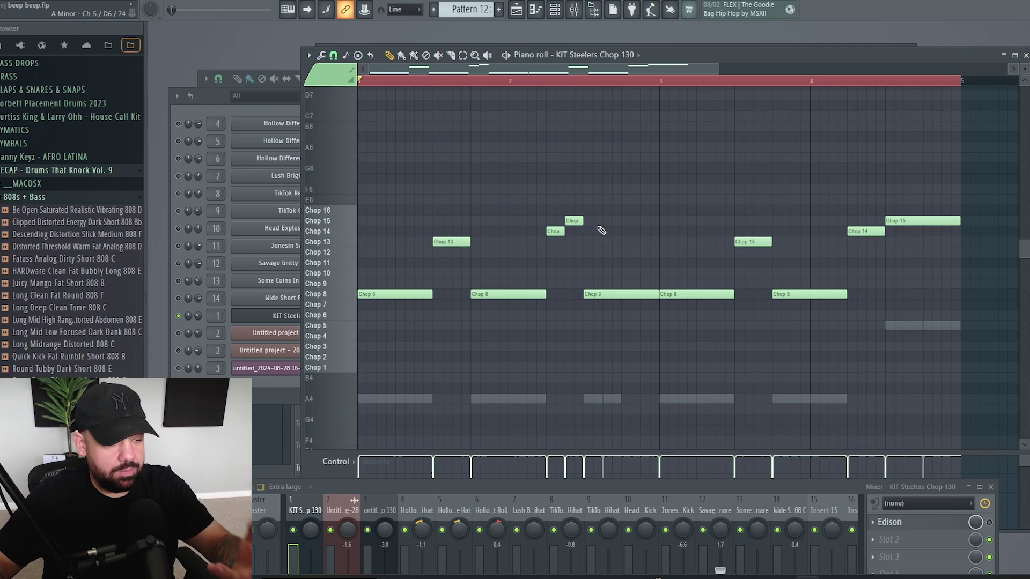
Load Edison into the first effect slot of the KIT Steelers Chop 130 mixer track.
{"action": "left_click_drag", "start_coordinate": [511, 493], "coordinate": [393, 284]}
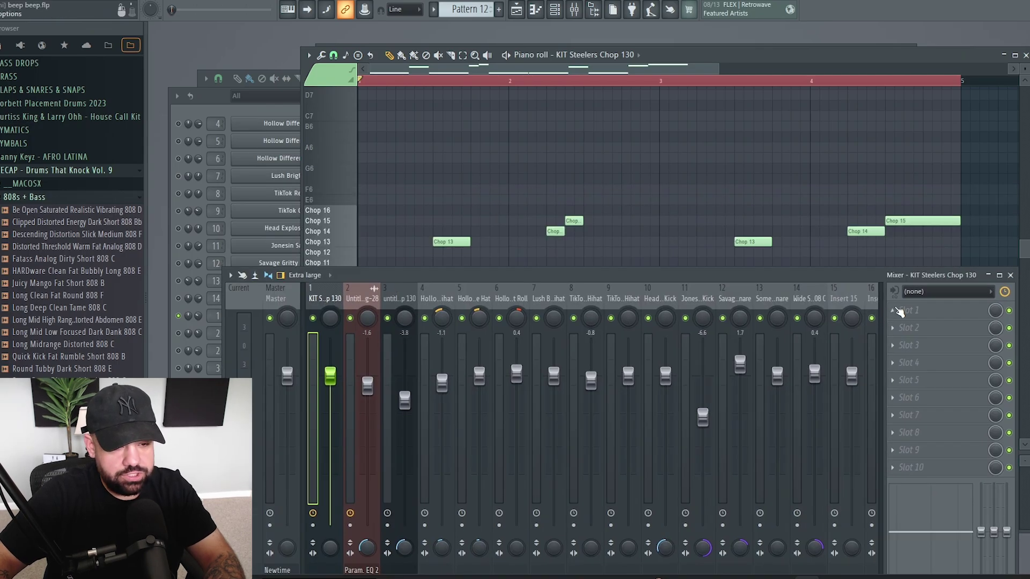
{"action": "left_click", "coordinate": [896, 312]}
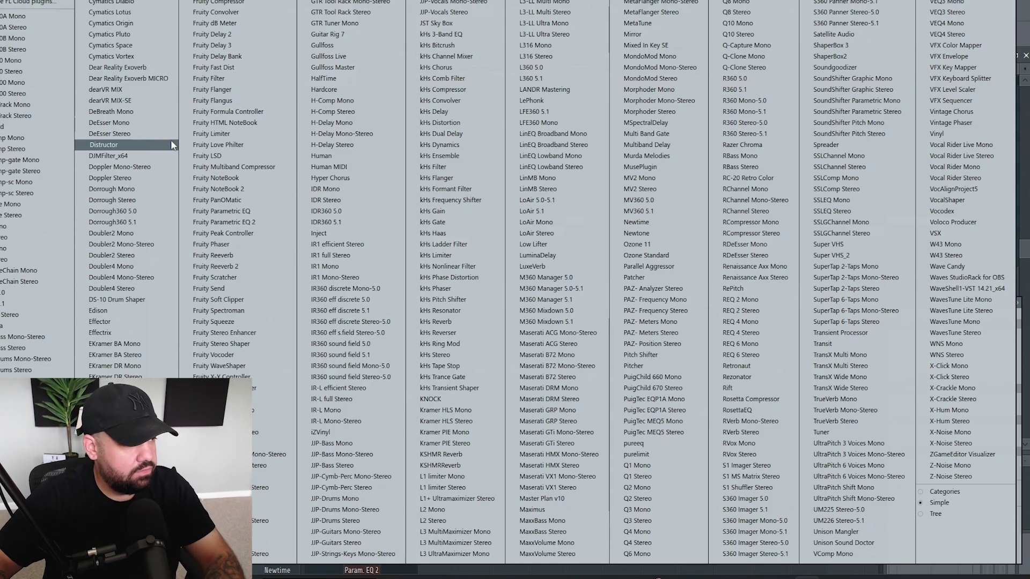
{"action": "left_click", "coordinate": [128, 311]}
{"action": "left_click_drag", "start_coordinate": [556, 277], "coordinate": [536, 415]}
Record one playback of the chop pattern into Edison on input.
{"action": "left_click_drag", "start_coordinate": [602, 135], "coordinate": [594, 115]}
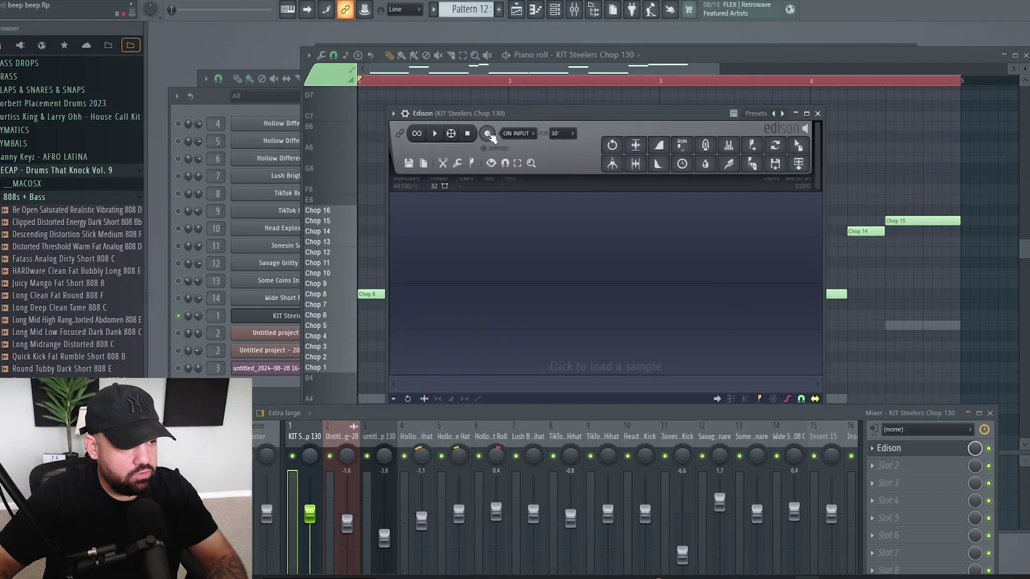
{"action": "key", "text": "space"}
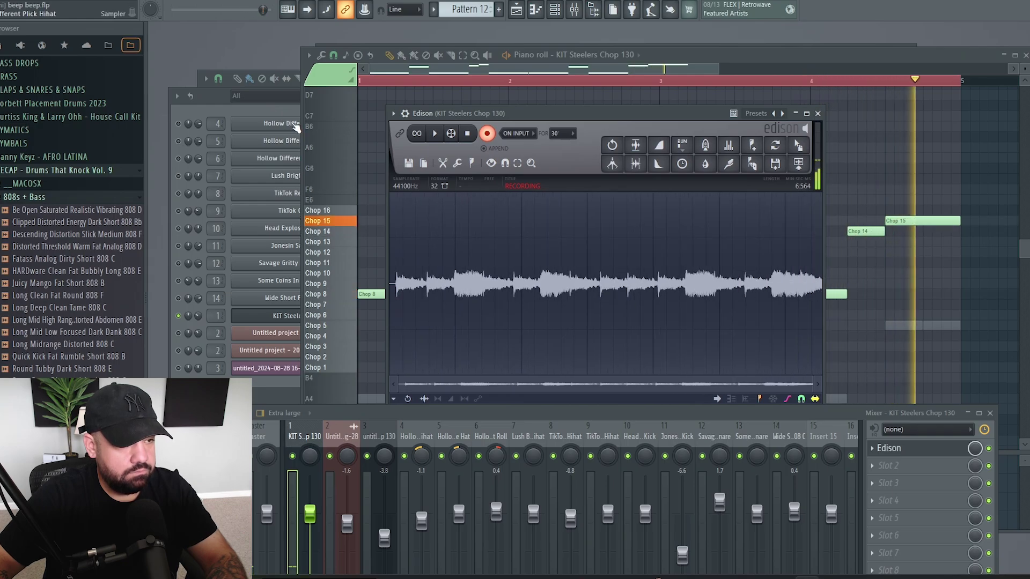
{"action": "left_click", "coordinate": [470, 136]}
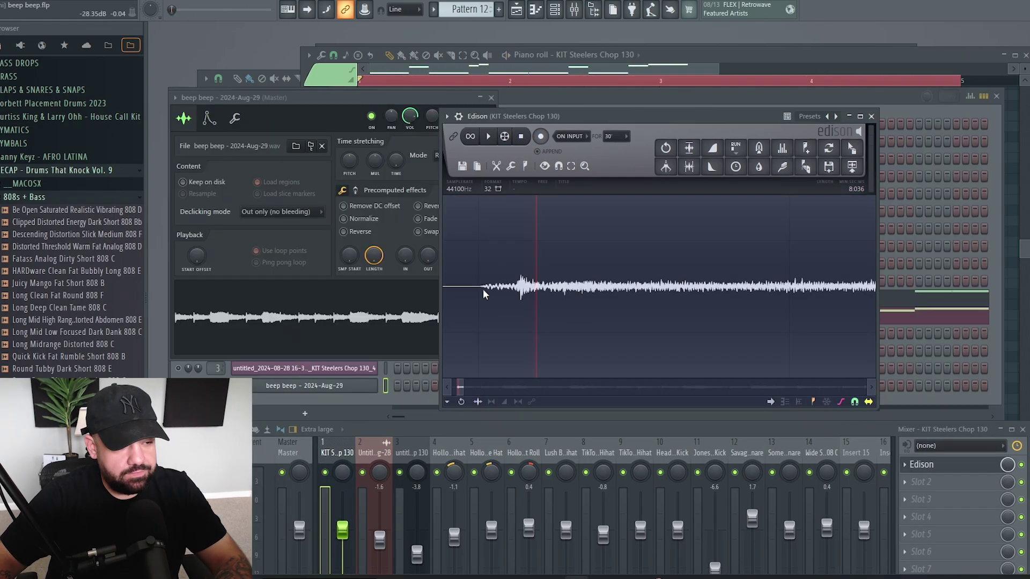
Trim the silence from the very start of the Edison recording.
{"action": "scroll", "coordinate": [490, 296], "scroll_direction": "up", "scroll_amount": 1}
{"action": "mouse_move", "coordinate": [459, 394]}
{"action": "left_mouse_down"}
{"action": "mouse_move", "coordinate": [448, 391]}
{"action": "mouse_move", "coordinate": [458, 390]}
{"action": "left_mouse_up"}
{"action": "left_click_drag", "start_coordinate": [544, 296], "coordinate": [652, 320]}
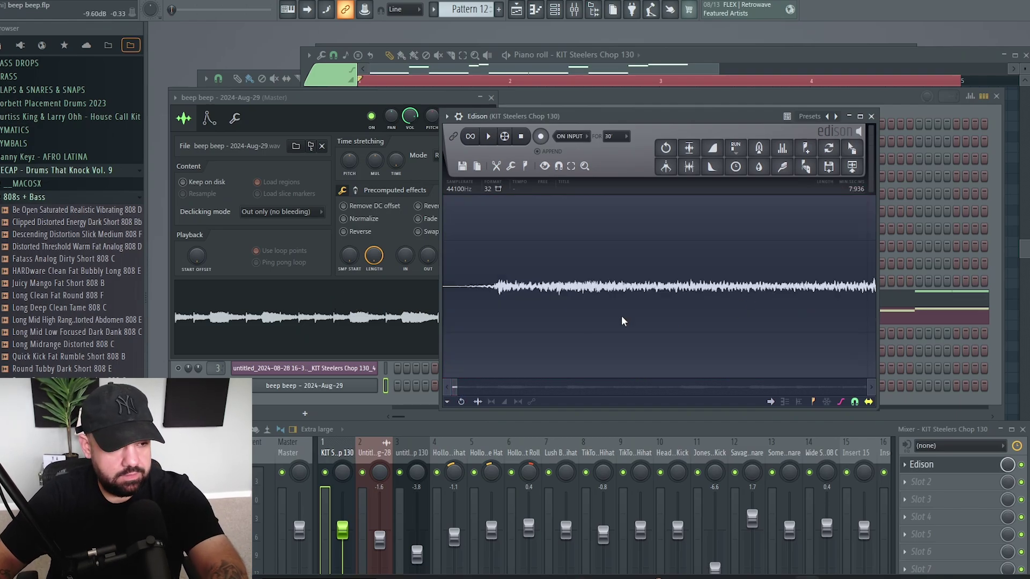
{"action": "left_click_drag", "start_coordinate": [471, 296], "coordinate": [443, 304]}
{"action": "key", "text": "Delete"}
{"action": "key", "text": "Delete"}
{"action": "key", "text": "Delete"}
{"action": "key", "text": "Delete"}
{"action": "scroll", "coordinate": [547, 318], "scroll_direction": "down", "scroll_amount": 15}
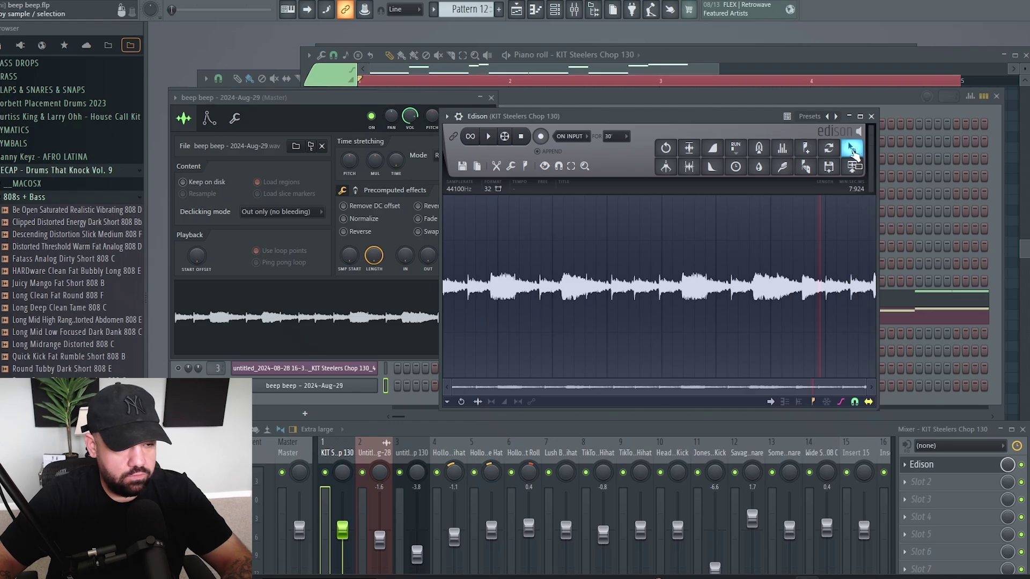
Send the trimmed recording to a new sampler channel and open its sample in the time warper.
{"action": "left_click_drag", "start_coordinate": [852, 151], "coordinate": [301, 400]}
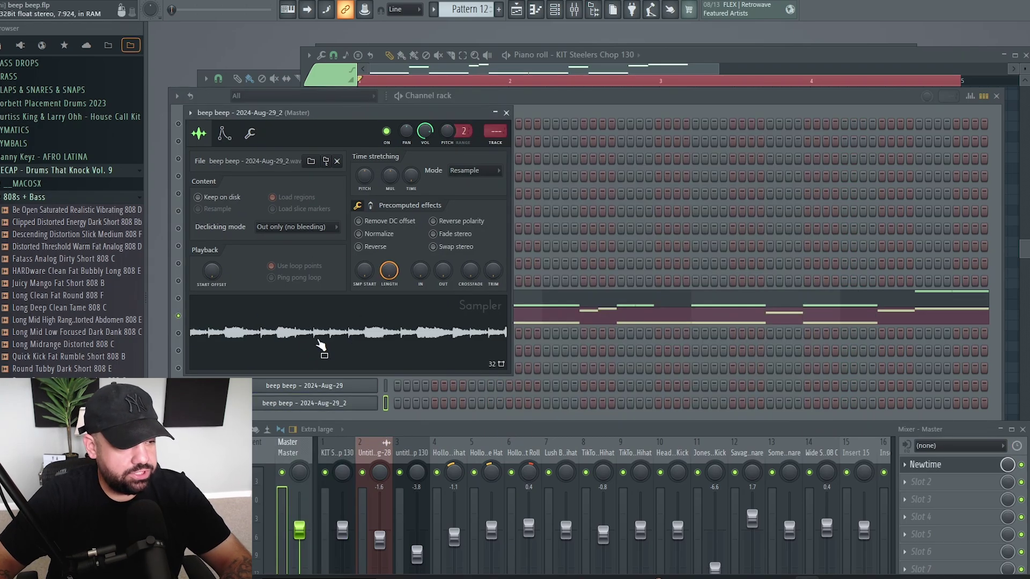
{"action": "right_click", "coordinate": [319, 333]}
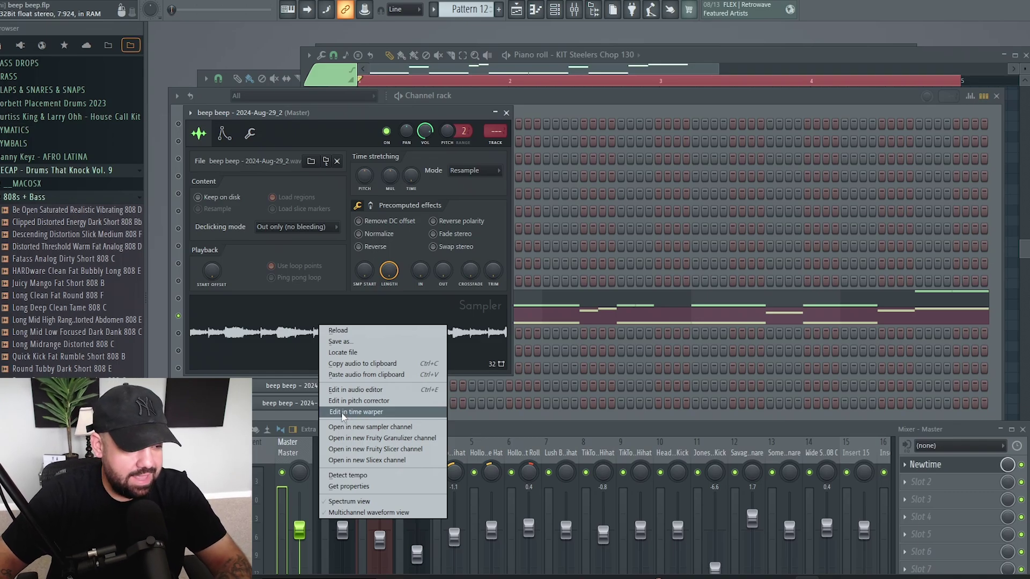
{"action": "left_click", "coordinate": [357, 412]}
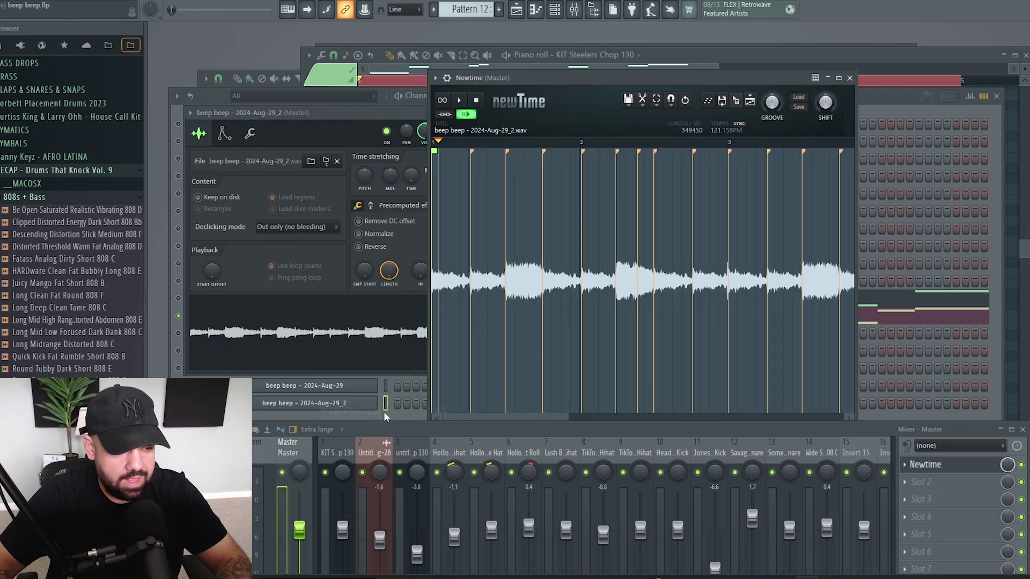
{"action": "left_click_drag", "start_coordinate": [596, 80], "coordinate": [574, 68]}
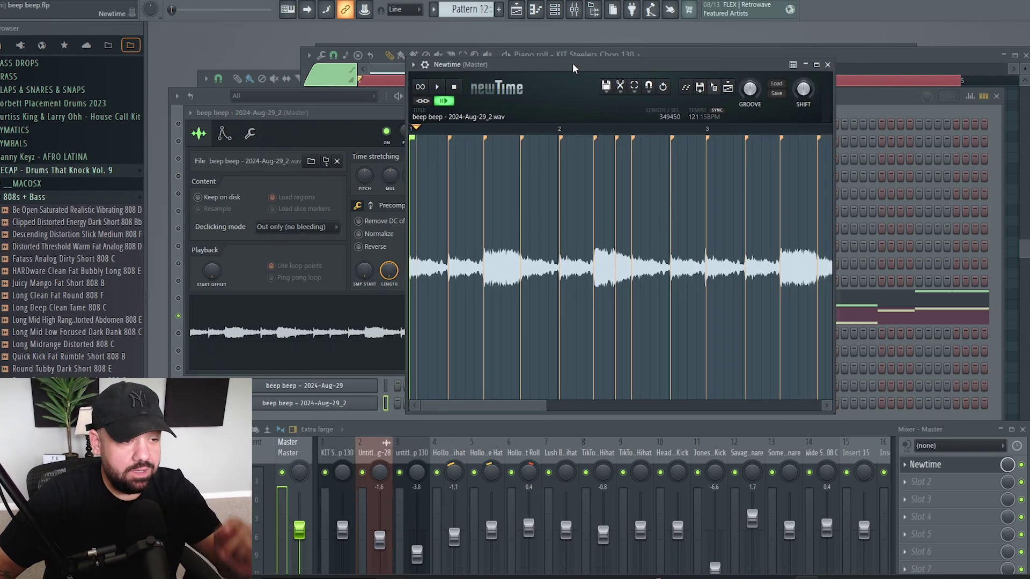
{"action": "left_click_drag", "start_coordinate": [542, 75], "coordinate": [559, 78]}
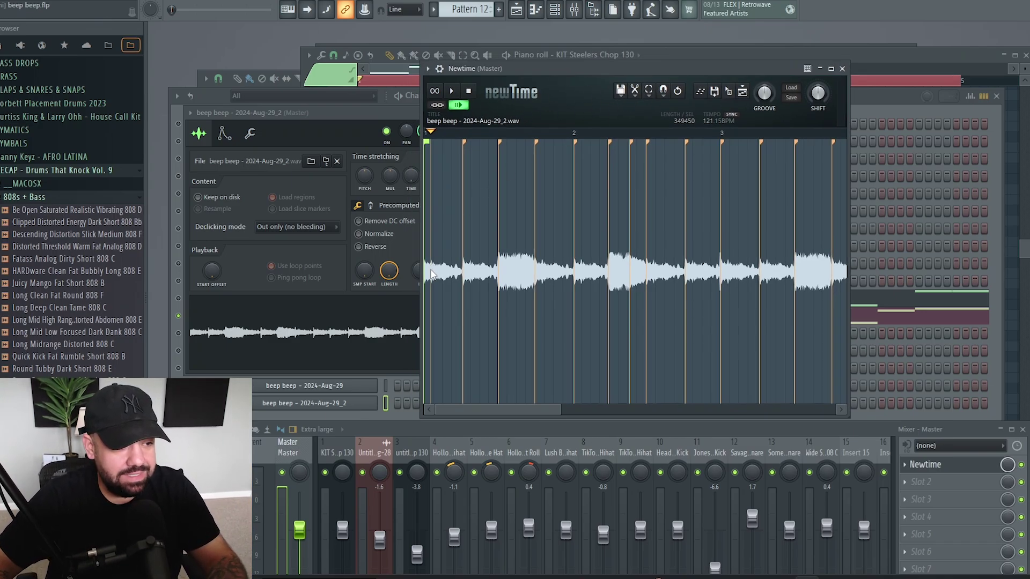
Align the warp markers in the first bar of the recording with the Newtime grid.
{"action": "scroll", "coordinate": [445, 282], "scroll_direction": "up", "scroll_amount": 5}
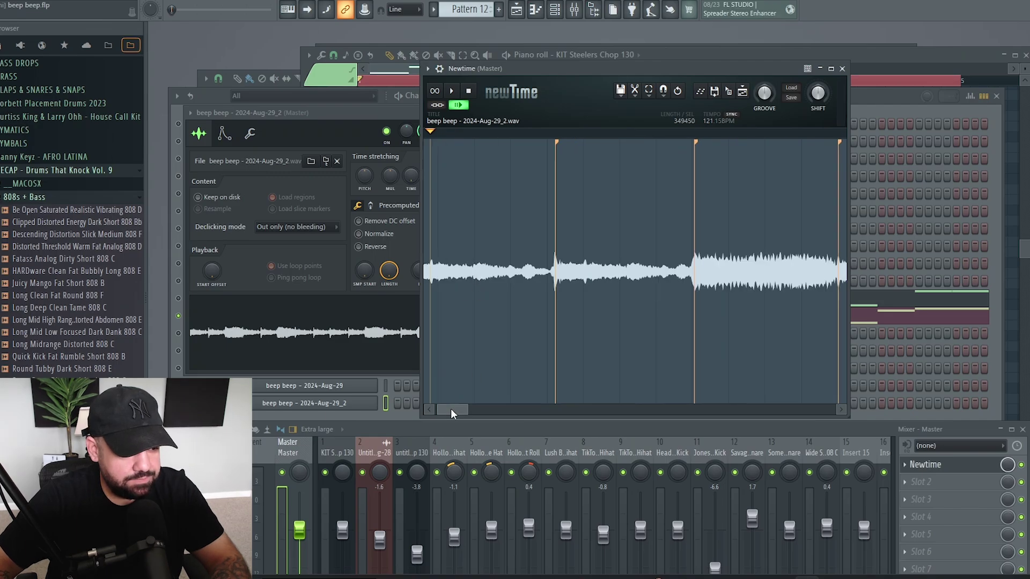
{"action": "left_click_drag", "start_coordinate": [453, 411], "coordinate": [448, 410]}
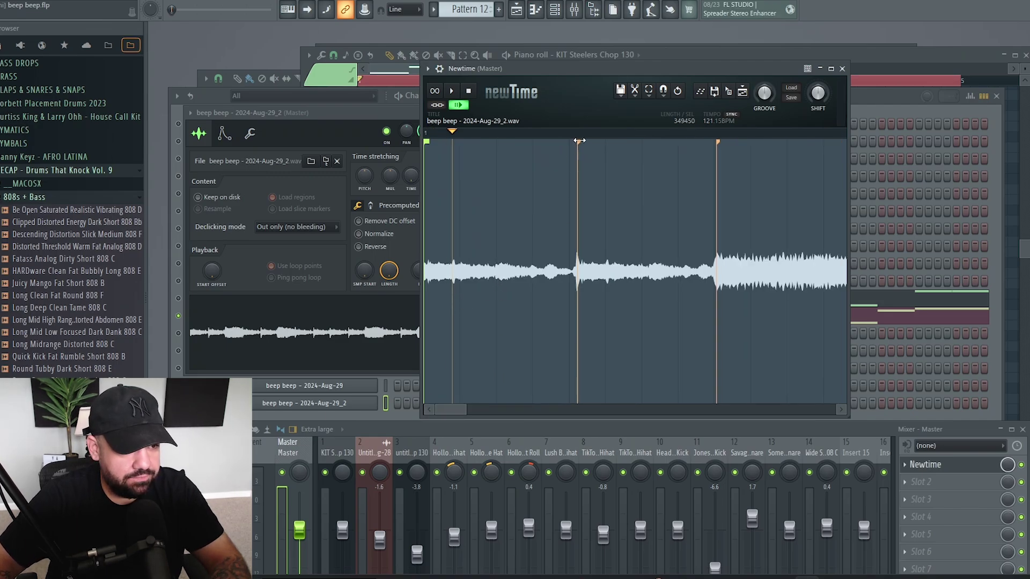
{"action": "left_click_drag", "start_coordinate": [579, 141], "coordinate": [575, 141]}
{"action": "left_click_drag", "start_coordinate": [719, 142], "coordinate": [711, 143]}
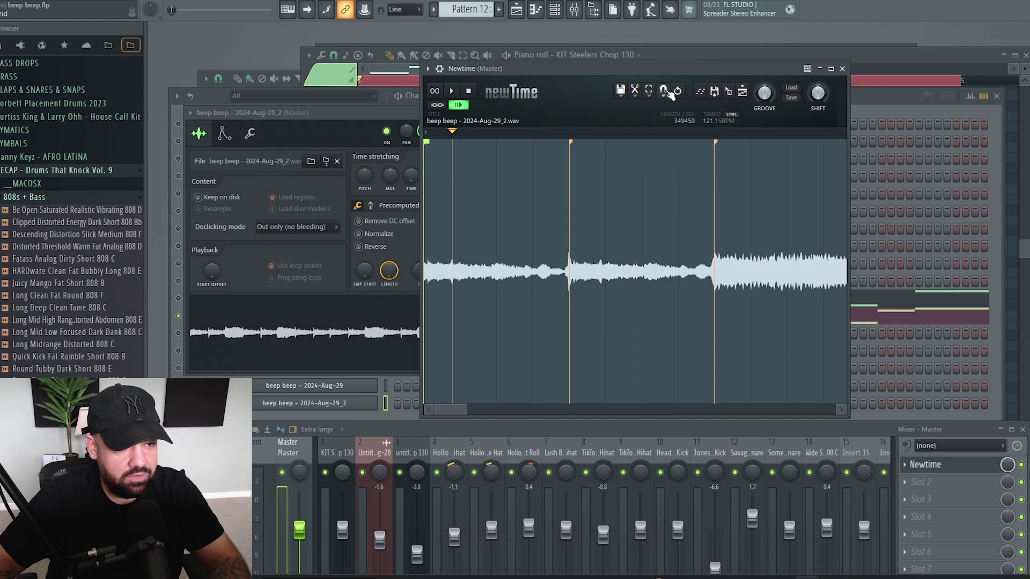
{"action": "left_click", "coordinate": [664, 91]}
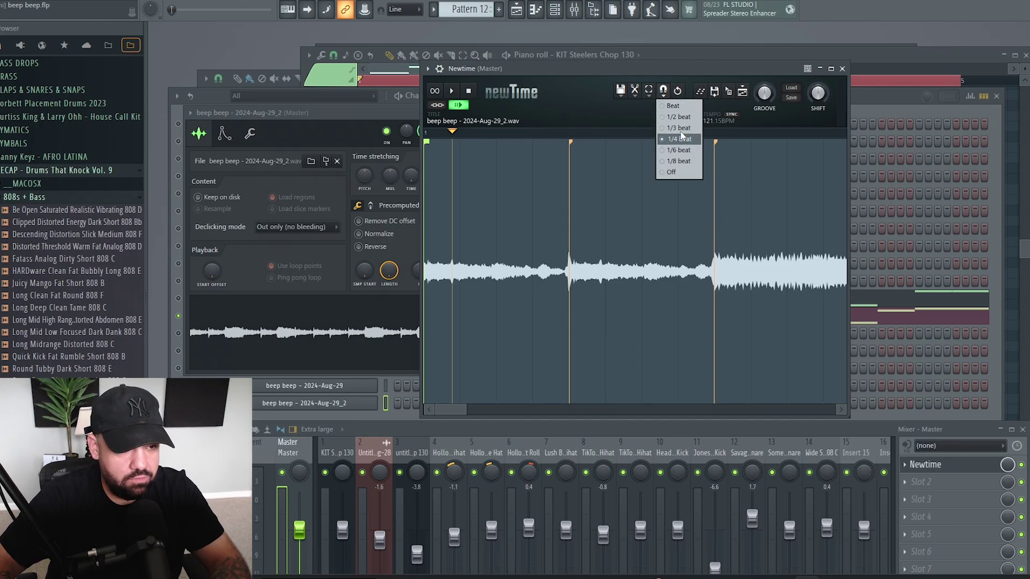
{"action": "left_click", "coordinate": [677, 69]}
{"action": "scroll", "coordinate": [594, 234], "scroll_direction": "down", "scroll_amount": 1}
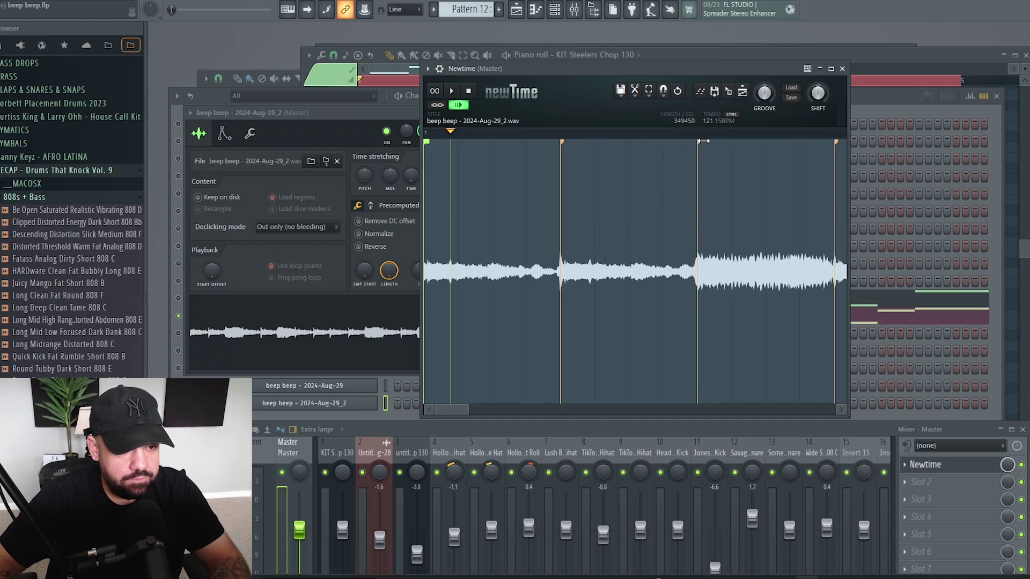
{"action": "left_click_drag", "start_coordinate": [454, 412], "coordinate": [464, 413]}
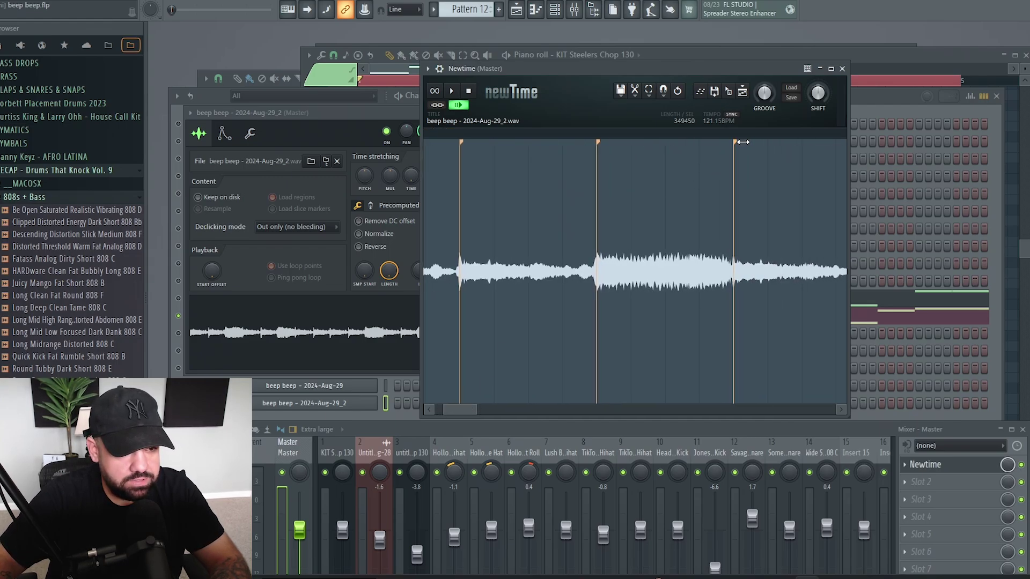
{"action": "left_click_drag", "start_coordinate": [469, 410], "coordinate": [487, 411]}
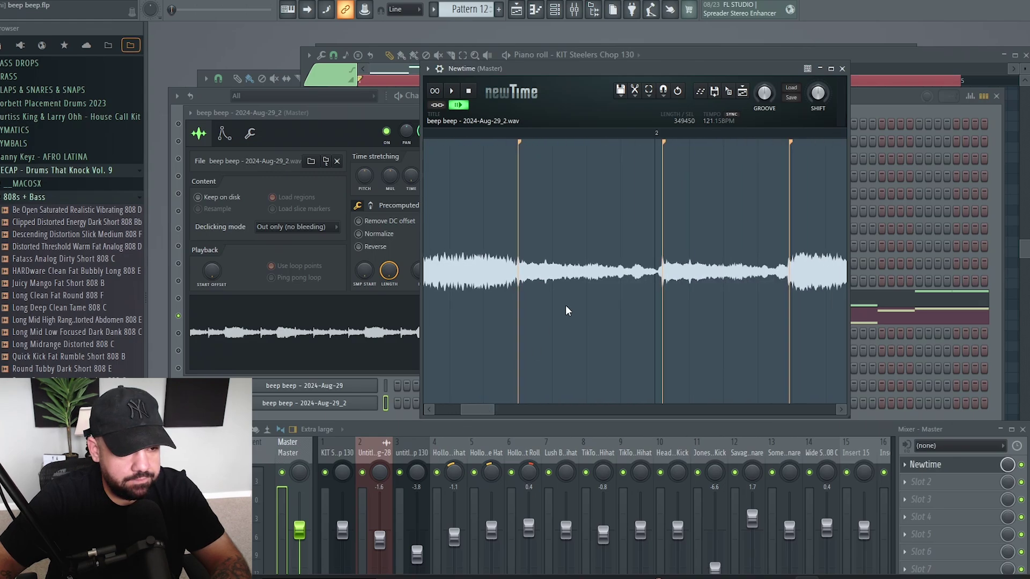
Move the off-grid warp markers in the second bar onto the nearest grid lines.
{"action": "left_click_drag", "start_coordinate": [663, 140], "coordinate": [656, 141]}
{"action": "left_click_drag", "start_coordinate": [790, 142], "coordinate": [794, 142]}
{"action": "left_click_drag", "start_coordinate": [483, 413], "coordinate": [504, 415]}
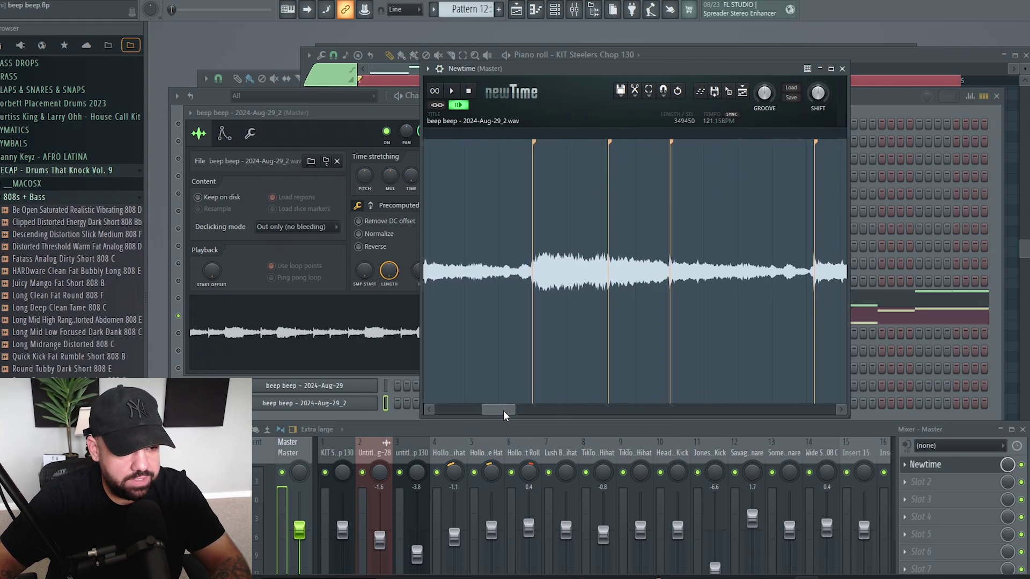
{"action": "left_click_drag", "start_coordinate": [814, 142], "coordinate": [808, 141]}
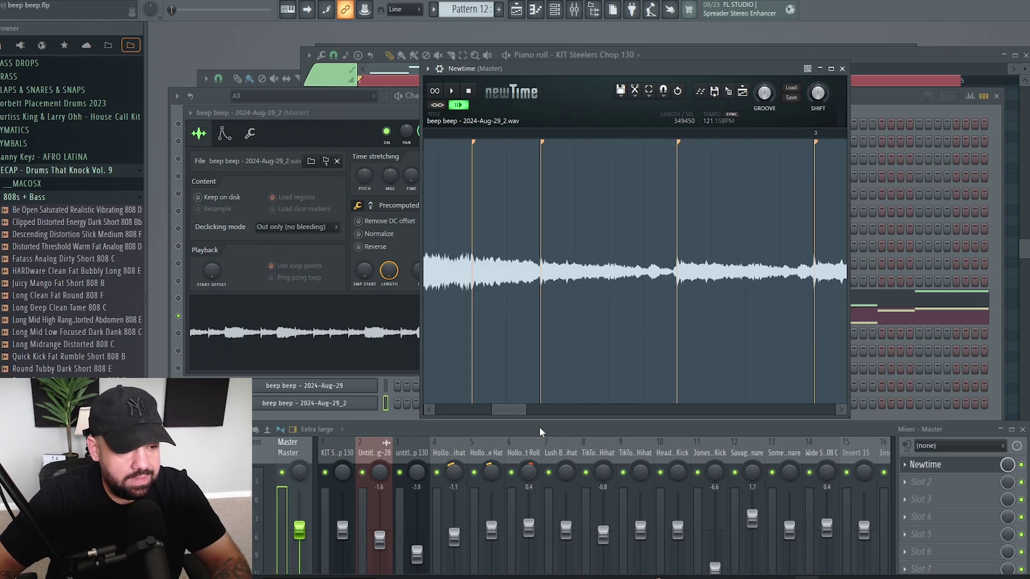
{"action": "left_click_drag", "start_coordinate": [514, 414], "coordinate": [536, 413]}
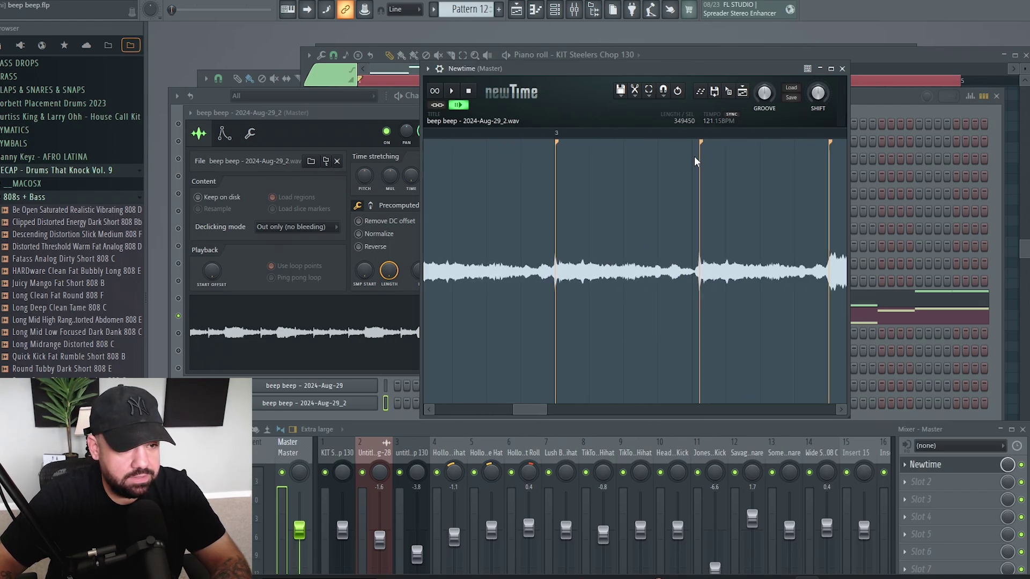
Snap the remaining off-grid warp markers from bar 3 onwards to the grid through to the sample's end.
{"action": "left_click_drag", "start_coordinate": [701, 140], "coordinate": [693, 141]}
{"action": "left_click_drag", "start_coordinate": [528, 414], "coordinate": [565, 416]}
{"action": "left_click_drag", "start_coordinate": [680, 141], "coordinate": [673, 141]}
{"action": "left_click_drag", "start_coordinate": [584, 409], "coordinate": [591, 413]}
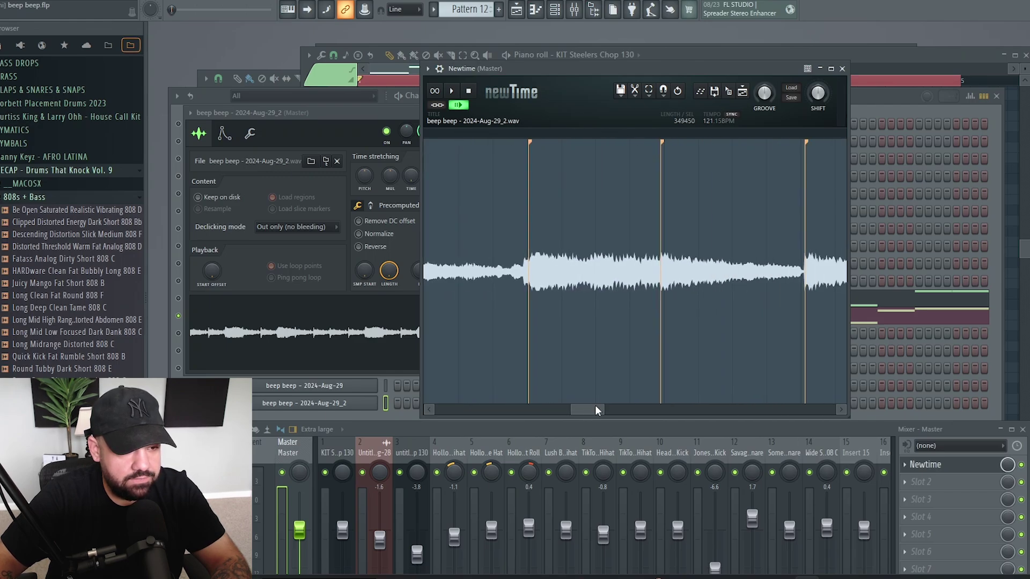
{"action": "left_click_drag", "start_coordinate": [807, 142], "coordinate": [802, 142]}
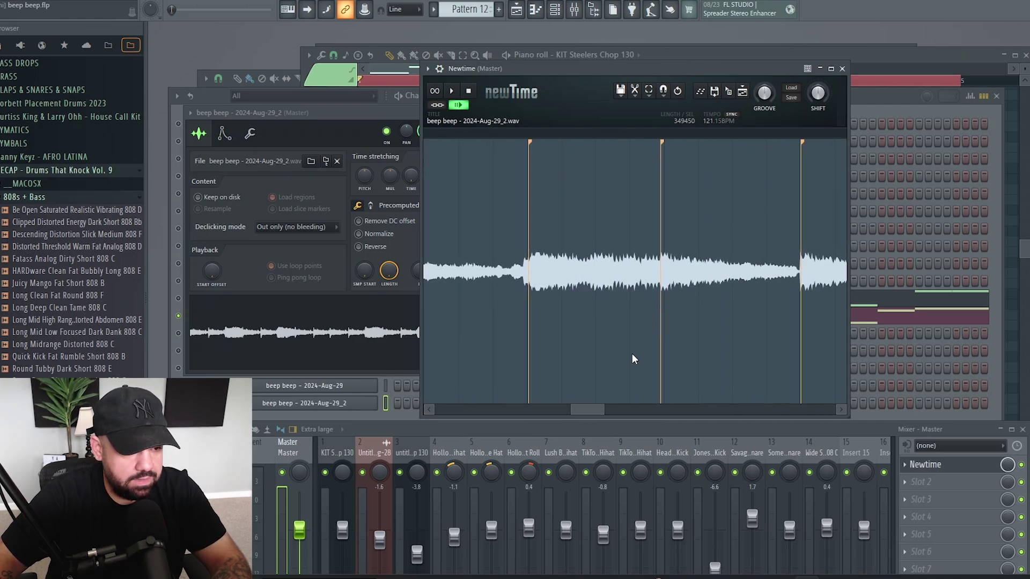
{"action": "left_click_drag", "start_coordinate": [593, 410], "coordinate": [633, 412]}
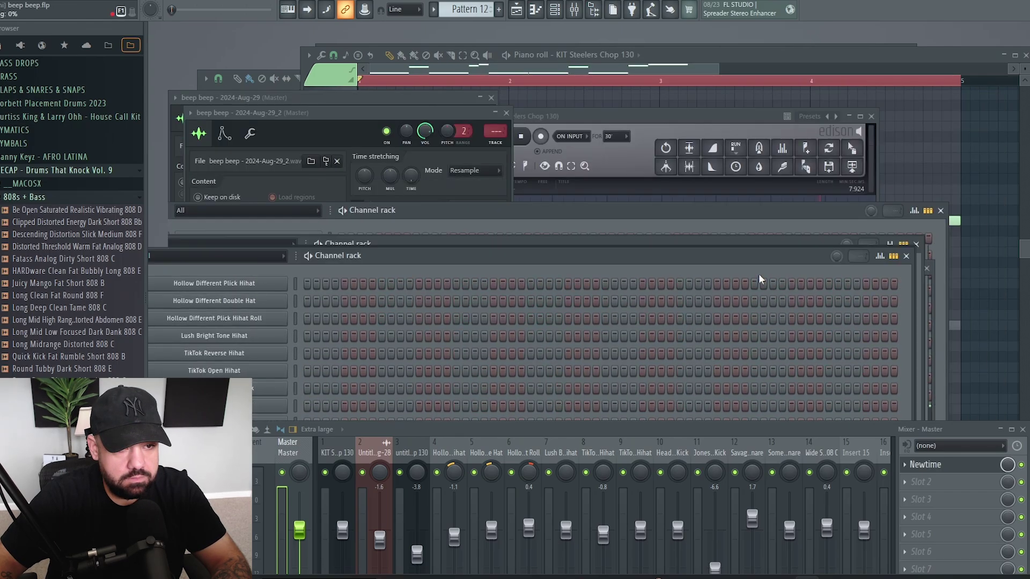
Open the playlist and place the time-warped audio from Newtime at the start of Track 5.
{"action": "left_click_drag", "start_coordinate": [761, 278], "coordinate": [697, 292]}
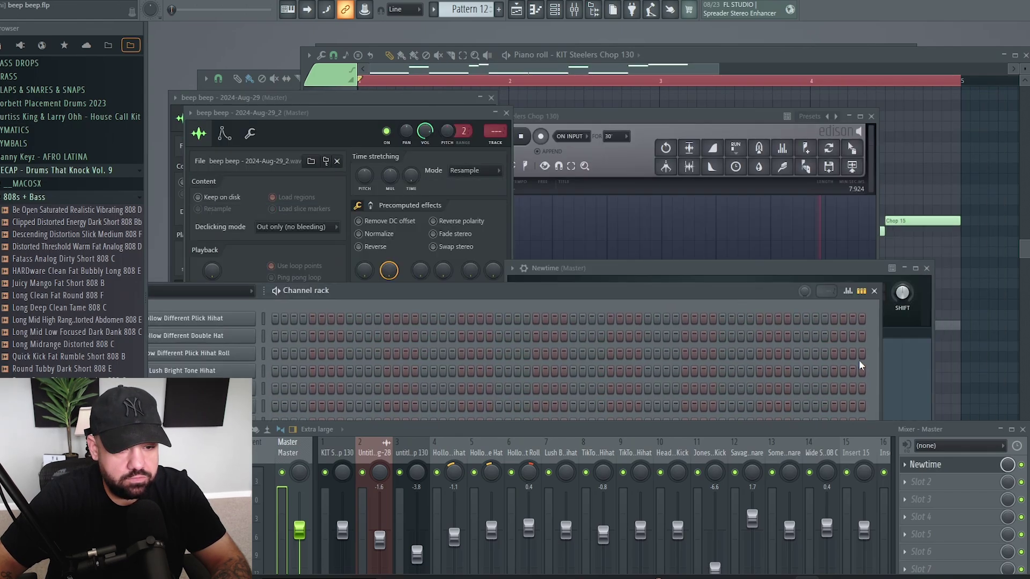
{"action": "left_click", "coordinate": [928, 325]}
{"action": "left_click", "coordinate": [516, 9]}
{"action": "left_click", "coordinate": [945, 468]}
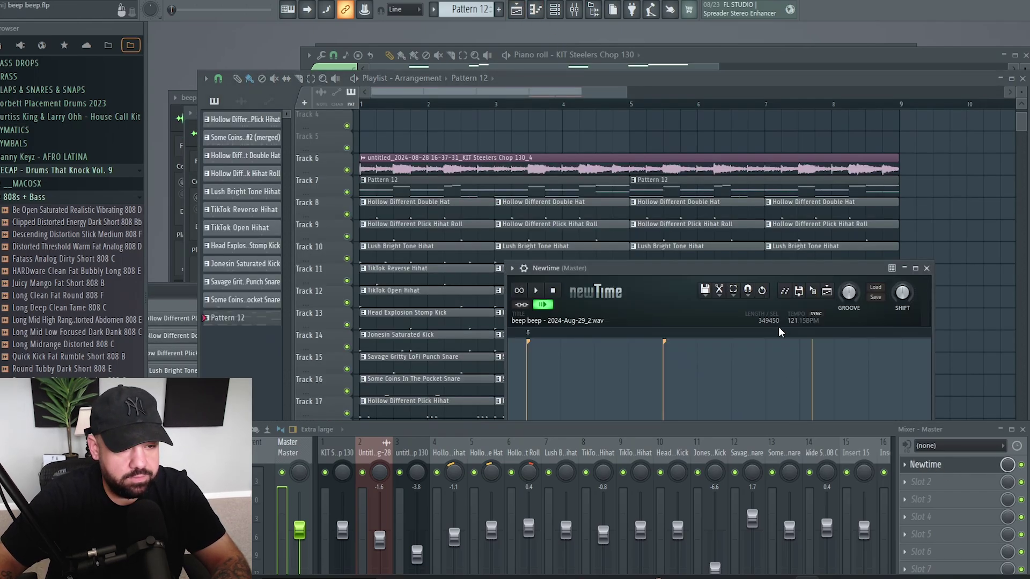
{"action": "left_click_drag", "start_coordinate": [781, 268], "coordinate": [677, 262]}
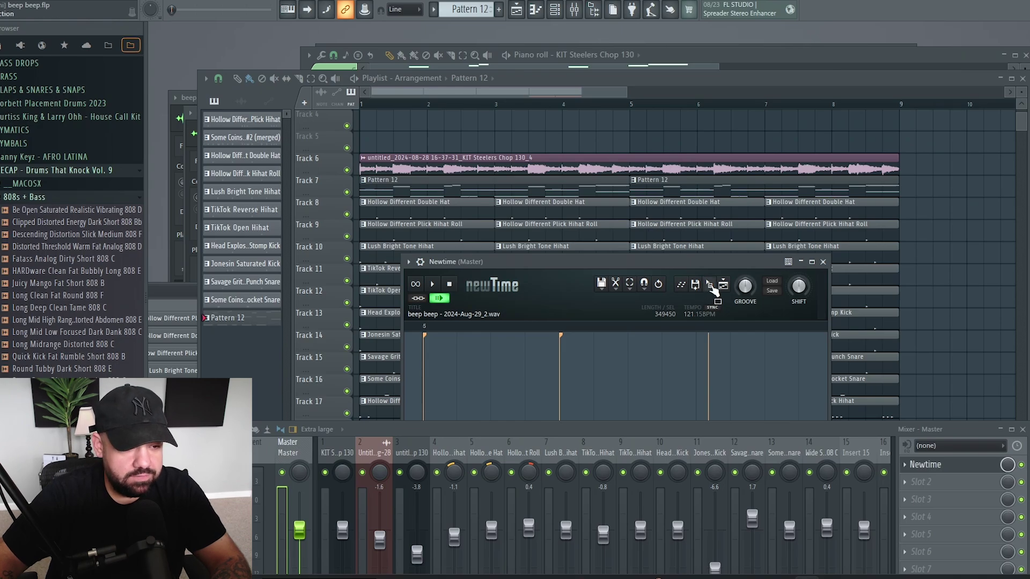
{"action": "left_click_drag", "start_coordinate": [711, 285], "coordinate": [450, 143]}
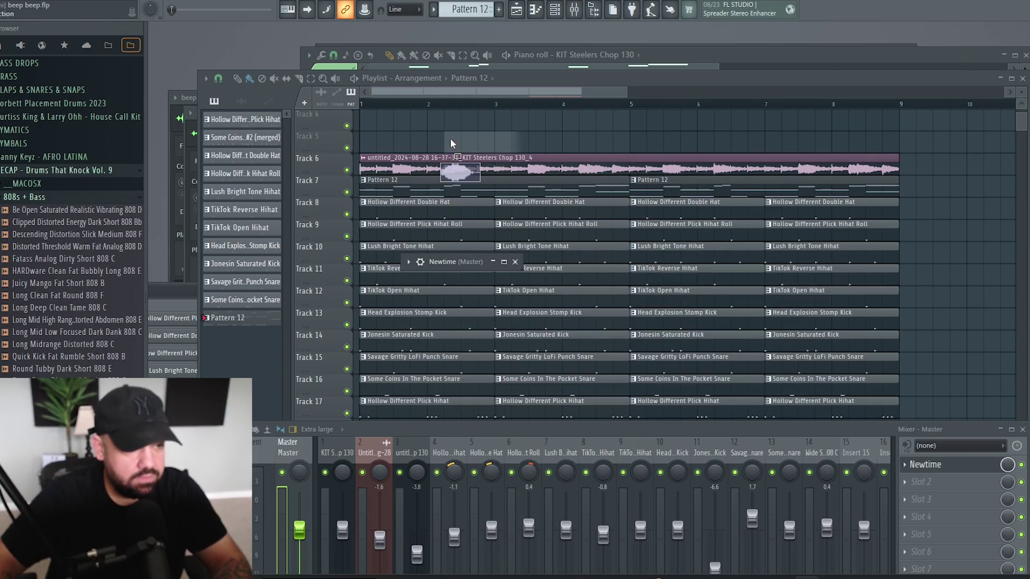
{"action": "left_click_drag", "start_coordinate": [547, 141], "coordinate": [379, 134]}
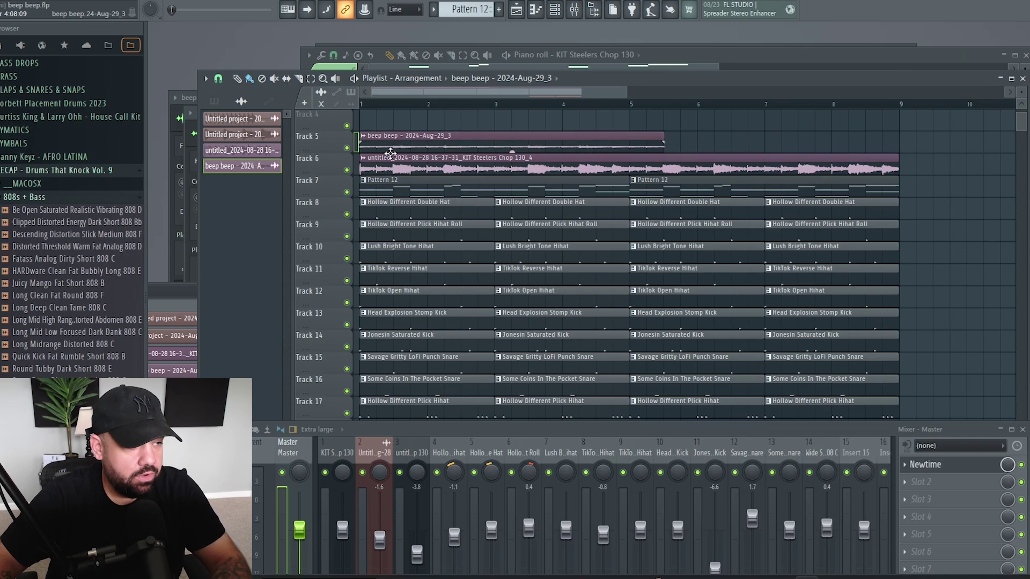
Delete the beep beep - 2024-Aug-29_3 audio clip from the project.
{"action": "right_click", "coordinate": [241, 167]}
{"action": "left_click", "coordinate": [274, 311]}
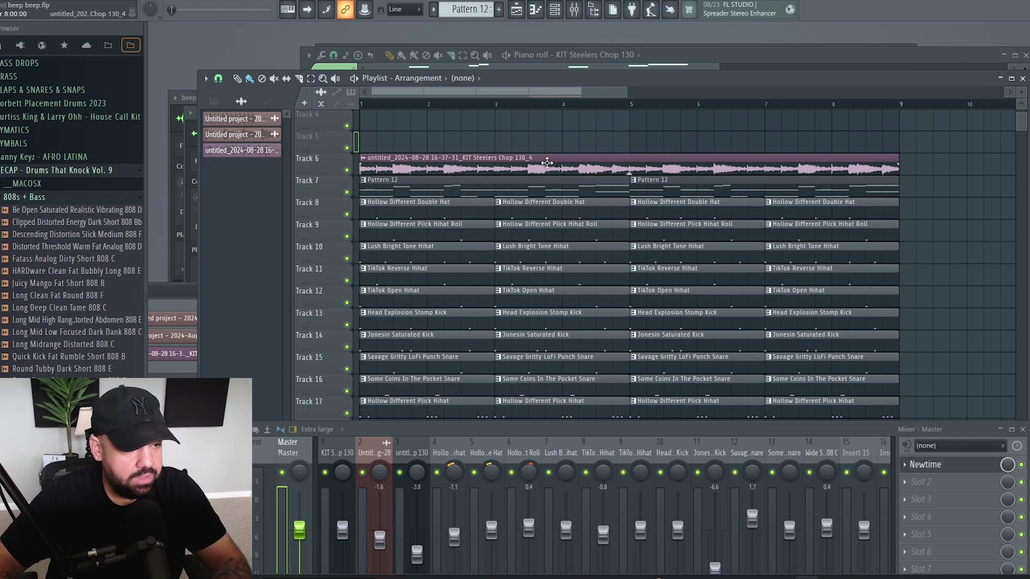
Solo Track 6 in the playlist and play back its KIT Steelers Chop 130 audio clip on its own.
{"action": "double_click", "coordinate": [547, 163]}
{"action": "left_click", "coordinate": [718, 196]}
{"action": "right_click", "coordinate": [347, 170]}
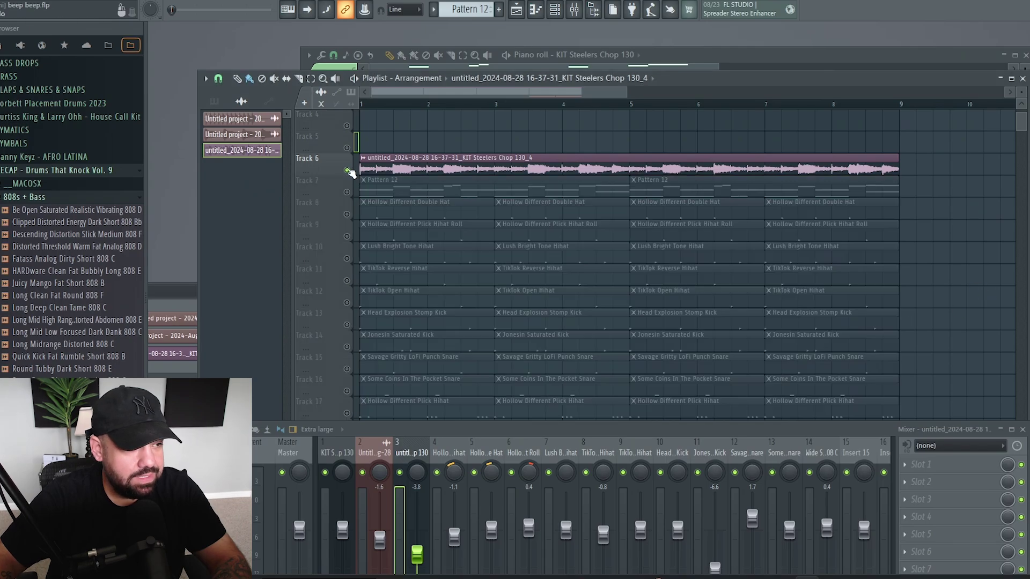
{"action": "scroll", "coordinate": [412, 214], "scroll_direction": "up", "scroll_amount": 3}
{"action": "scroll", "coordinate": [415, 226], "scroll_direction": "down", "scroll_amount": 1}
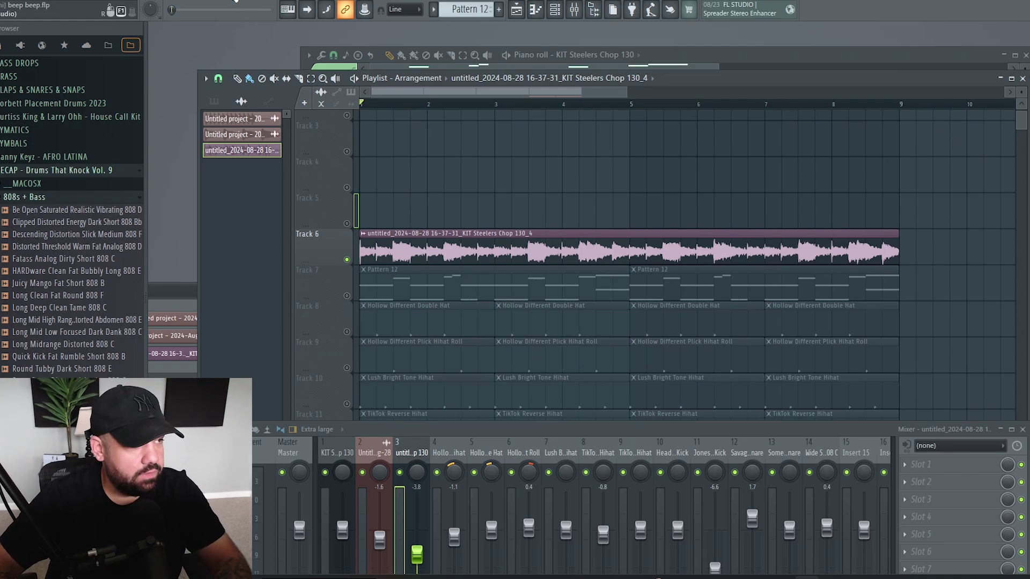
{"action": "scroll", "coordinate": [413, 204], "scroll_direction": "up", "scroll_amount": 3}
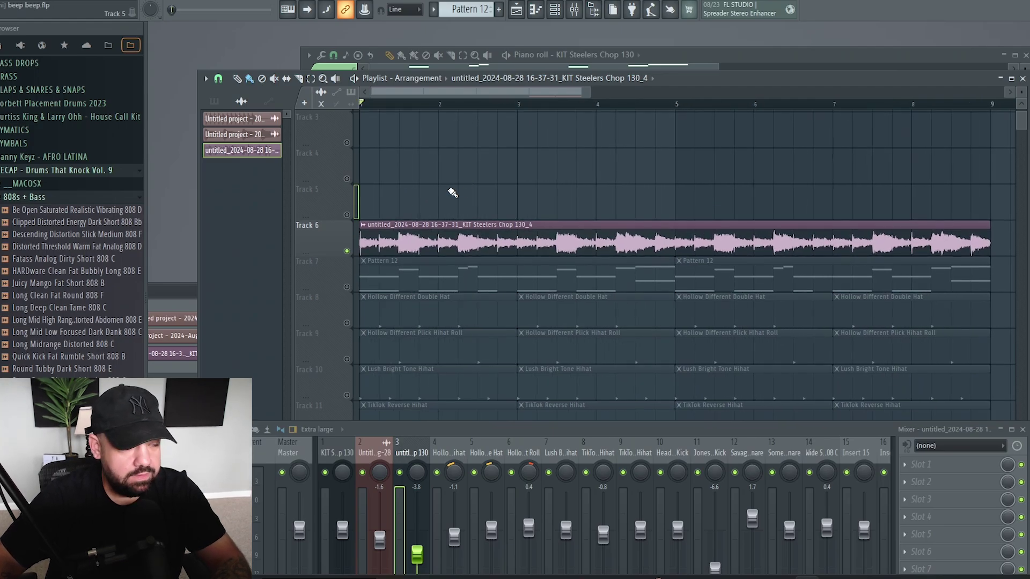
{"action": "key", "text": "space"}
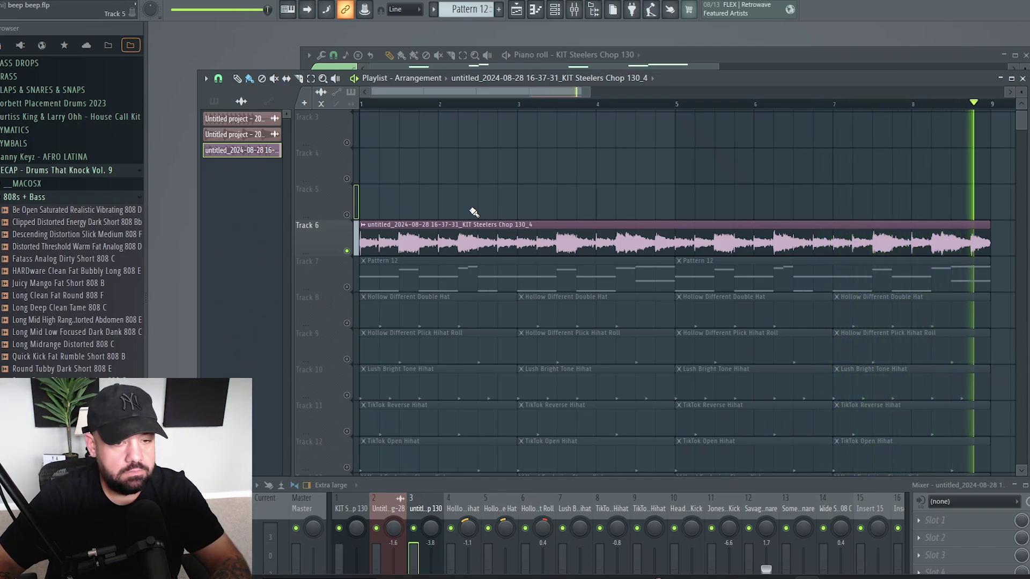
{"action": "key", "text": "space"}
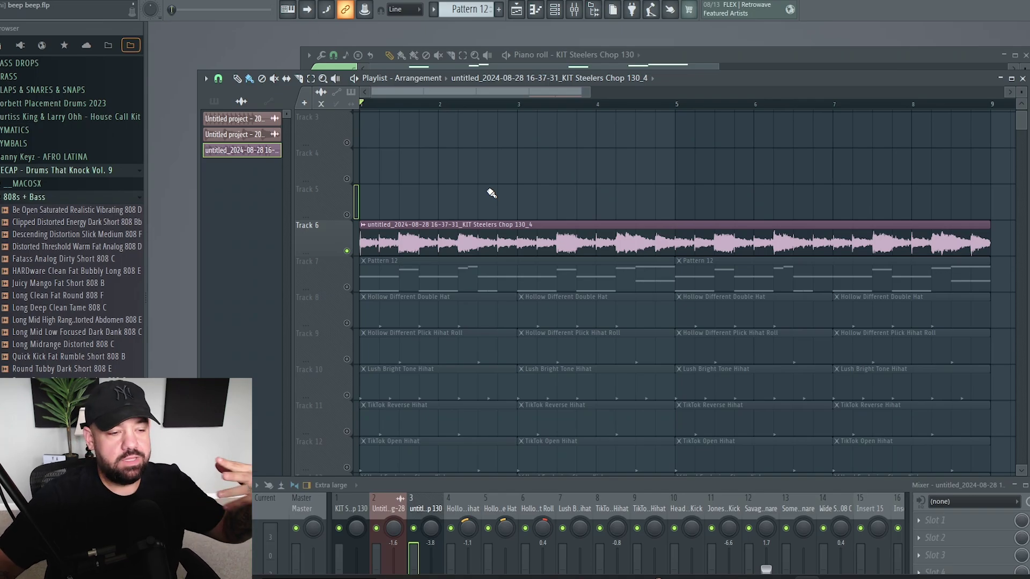
Unsolo Track 6 to re-enable the other playlist tracks.
{"action": "scroll", "coordinate": [429, 225], "scroll_direction": "down", "scroll_amount": 2}
{"action": "right_click", "coordinate": [349, 243]}
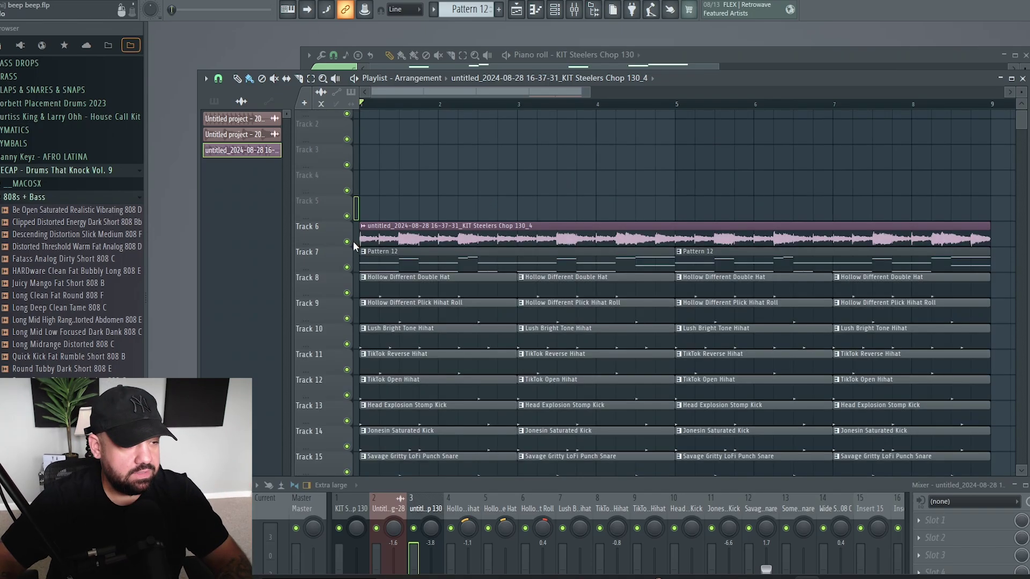
{"action": "scroll", "coordinate": [492, 165], "scroll_direction": "down", "scroll_amount": 3}
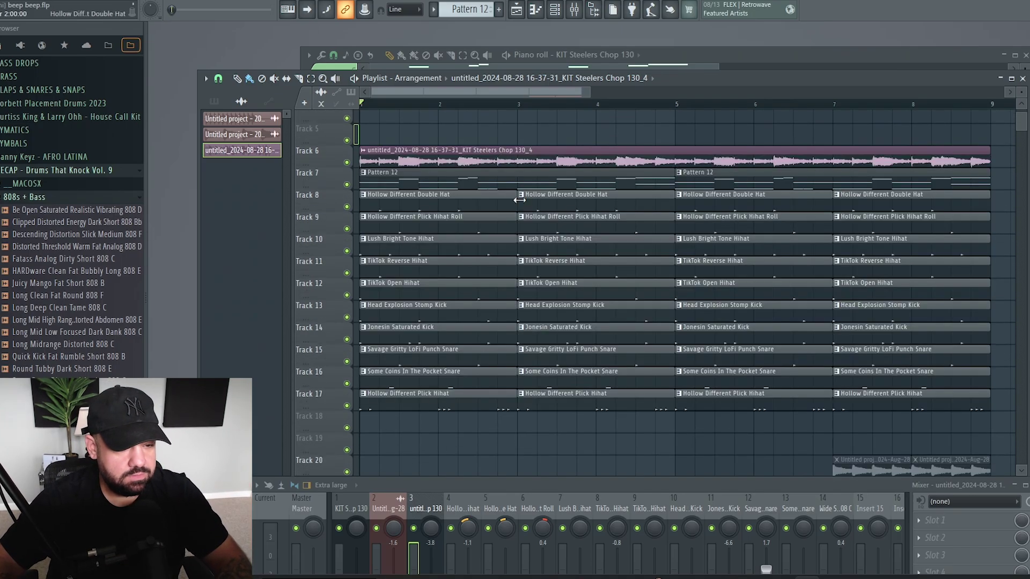